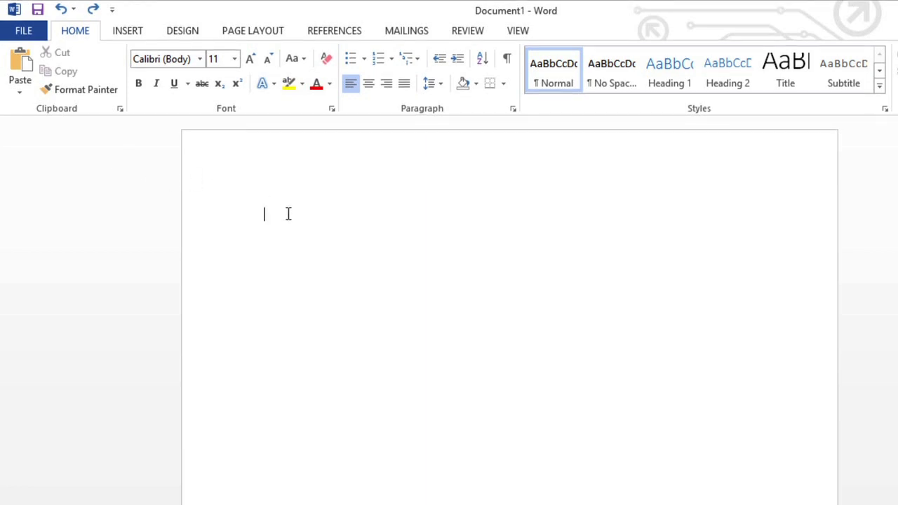
# Switch the blank document's ribbon to the Insert tab to reach SmartArt
pyautogui.click(141, 38)
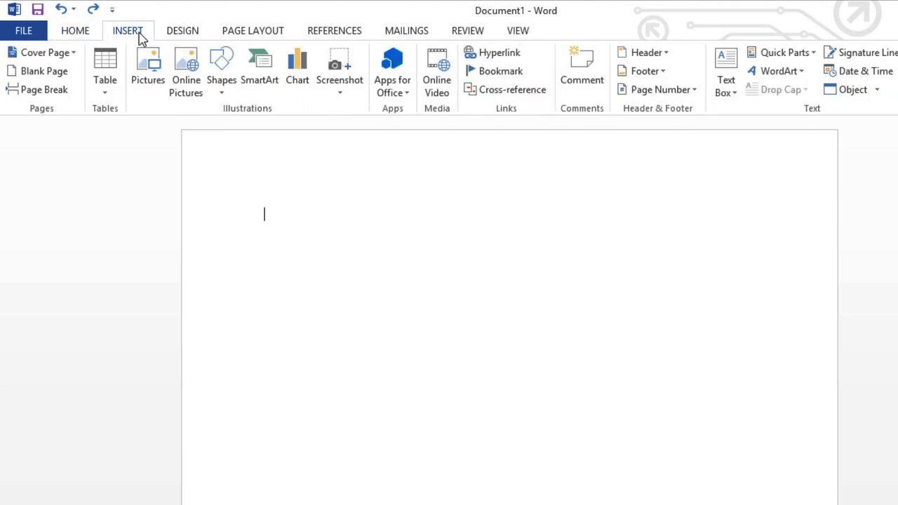
# After previewing some List layouts, insert the Hierarchy SmartArt layout from the Hierarchy category
pyautogui.click(261, 82)
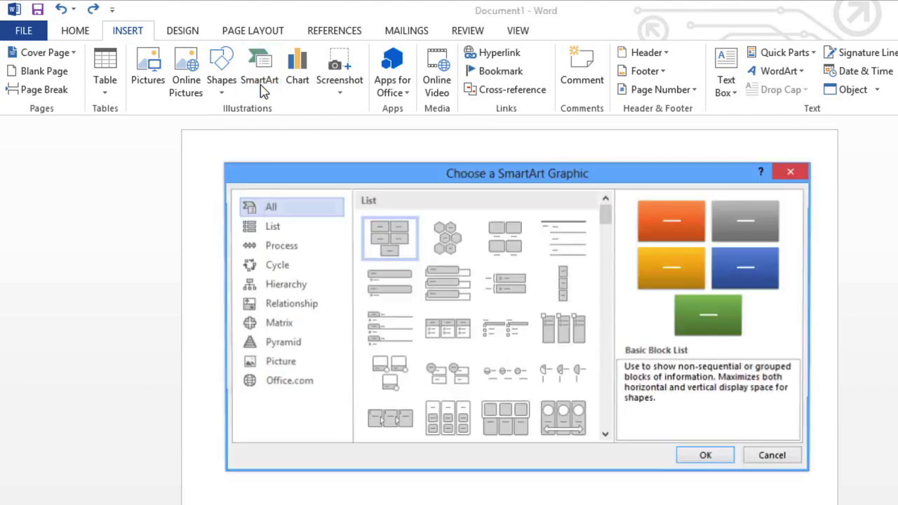
pyautogui.click(446, 239)
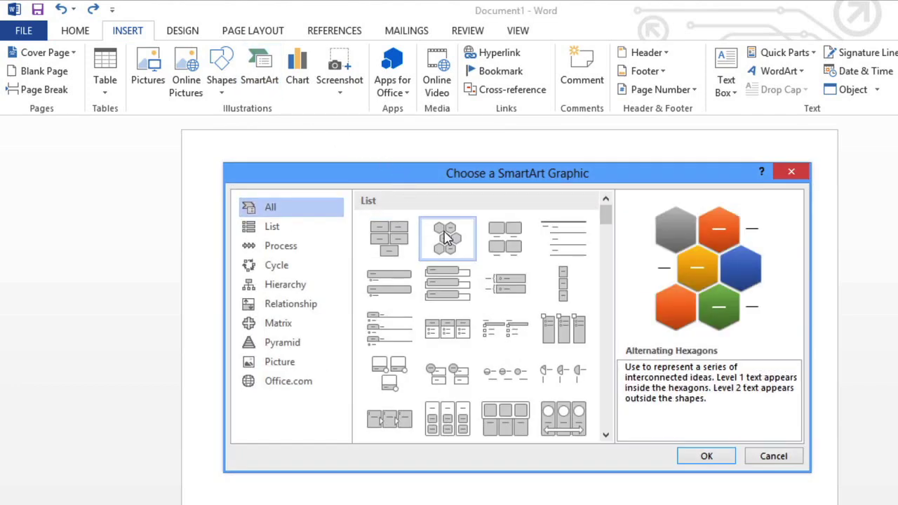
pyautogui.click(449, 286)
pyautogui.click(390, 293)
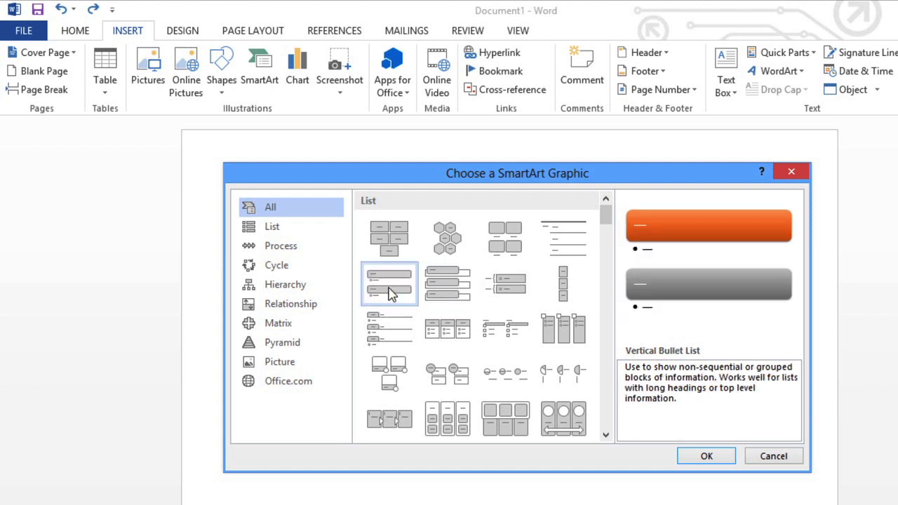
pyautogui.click(341, 290)
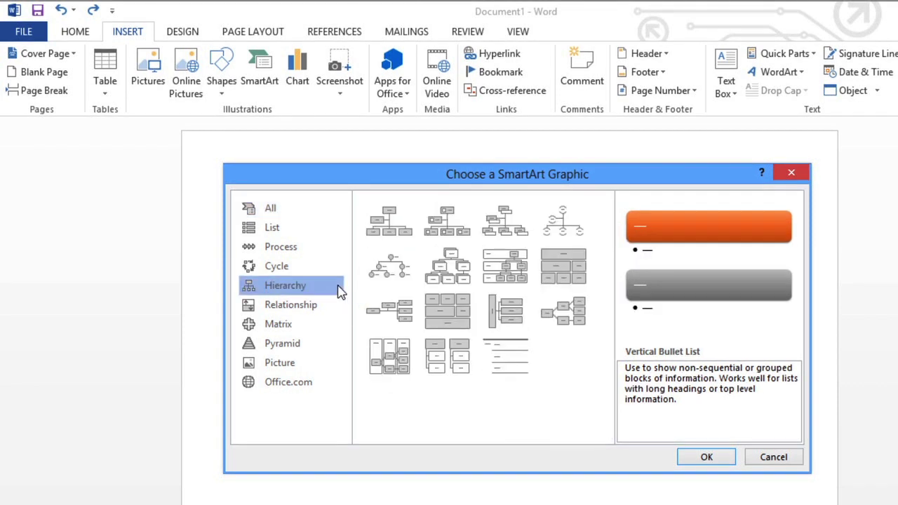
pyautogui.click(438, 280)
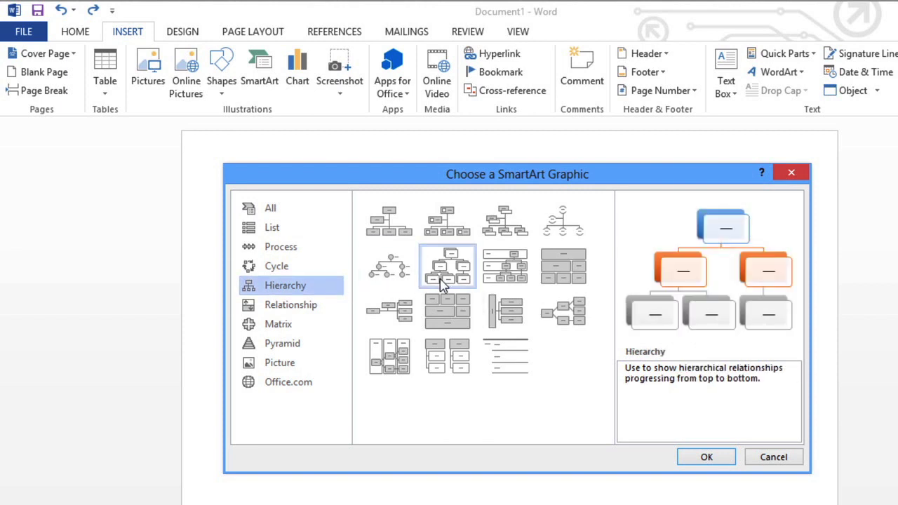
pyautogui.click(704, 457)
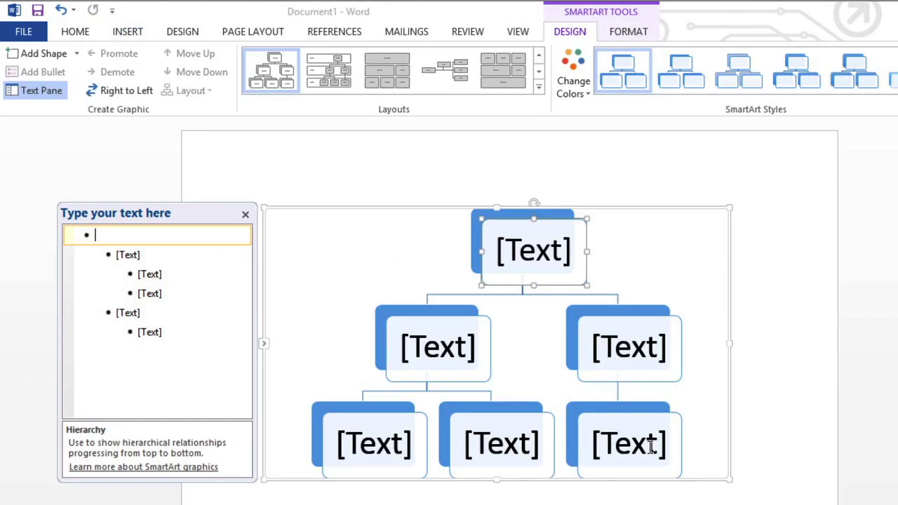
# Enter the owner's name with 'Owner' and the manager's name with 'Manager' in the top entries
pyautogui.write('Kei, Owner')
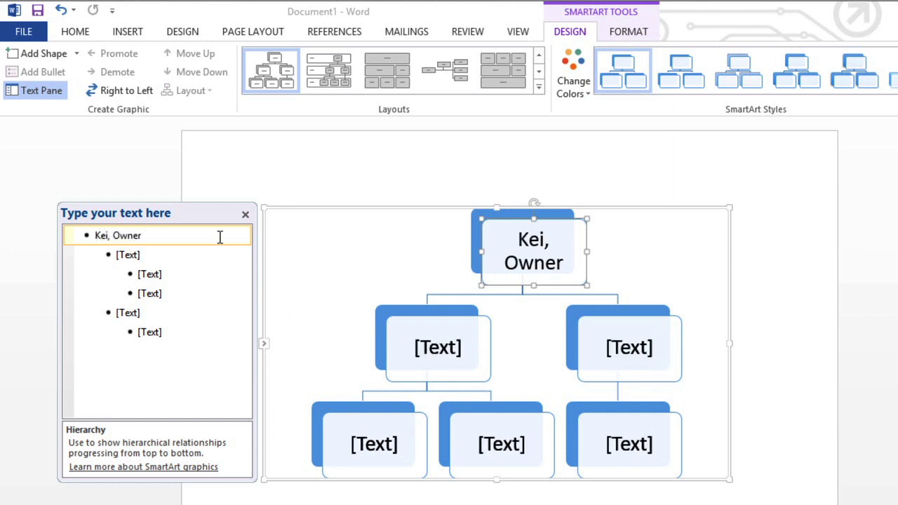
pyautogui.press('Down')
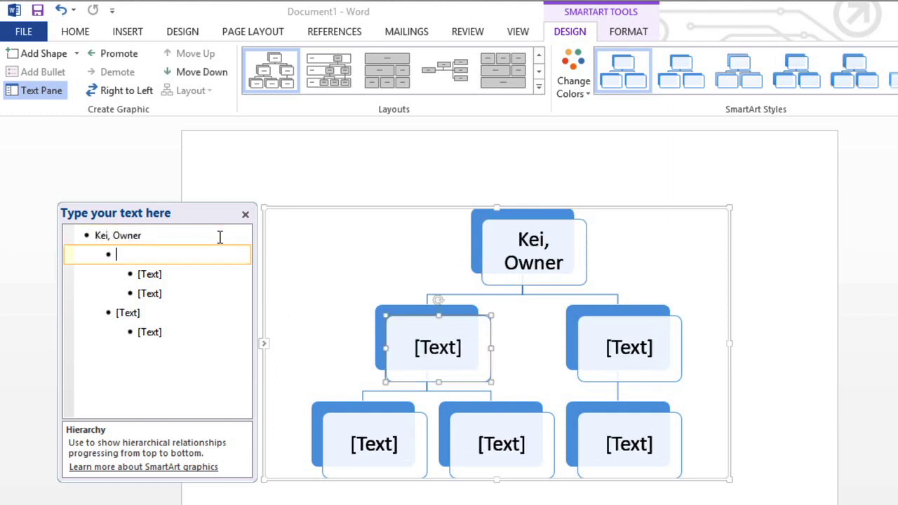
pyautogui.write('Christine, ')
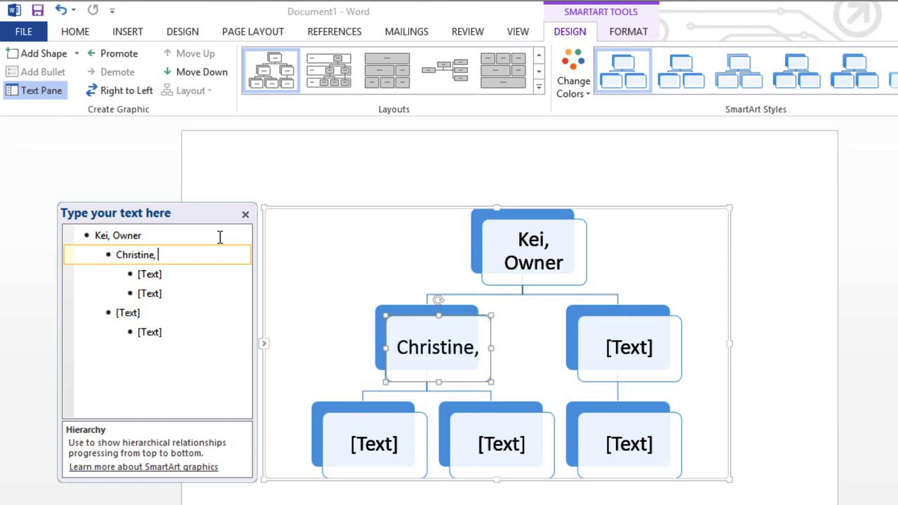
pyautogui.write('Manager')
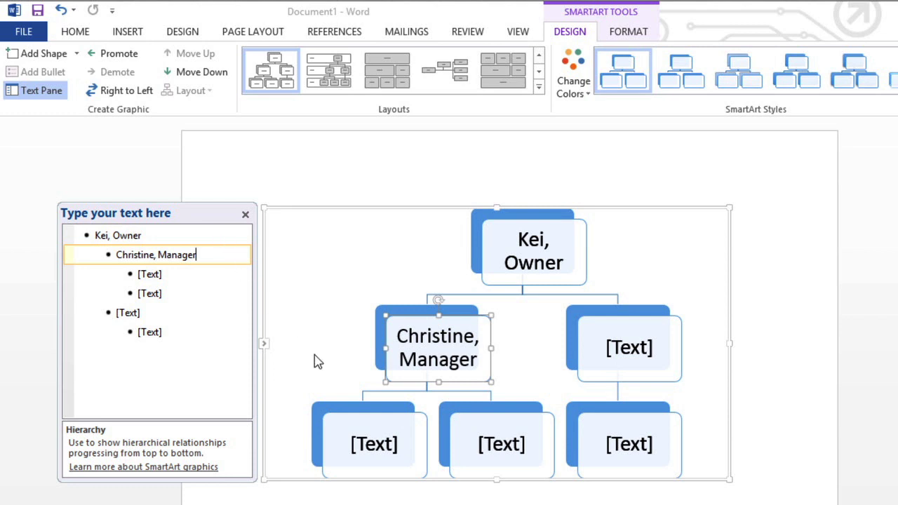
# Fill the two boxes under the manager with names titled 'Sales Associate', then select the manager box
pyautogui.click(395, 450)
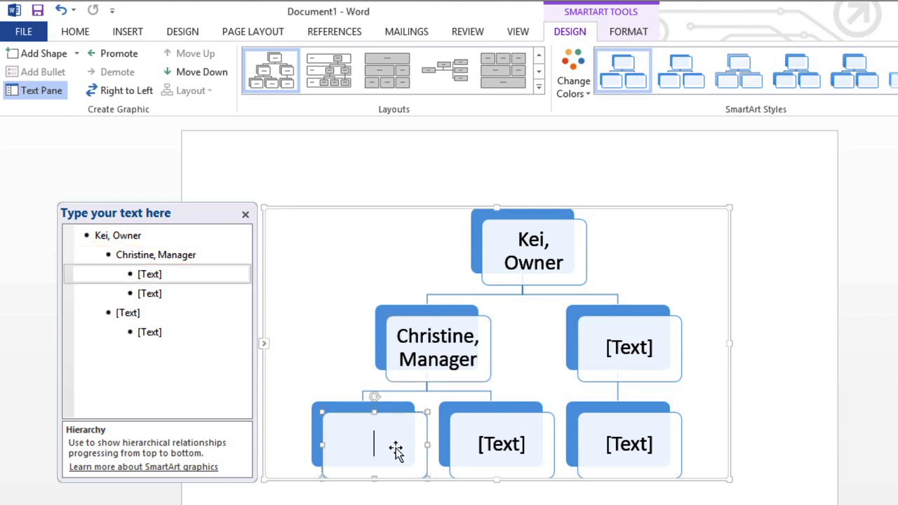
pyautogui.write('Jeff, Sa')
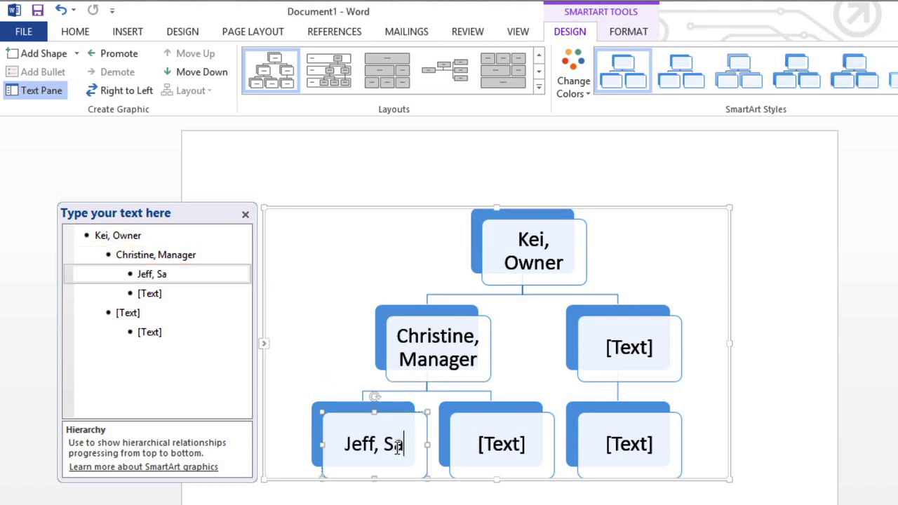
pyautogui.write('les Associate')
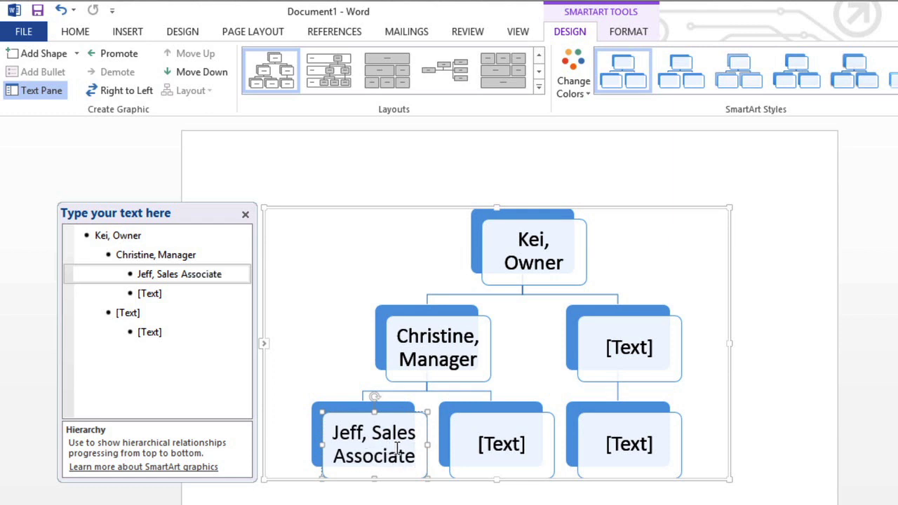
pyautogui.click(185, 294)
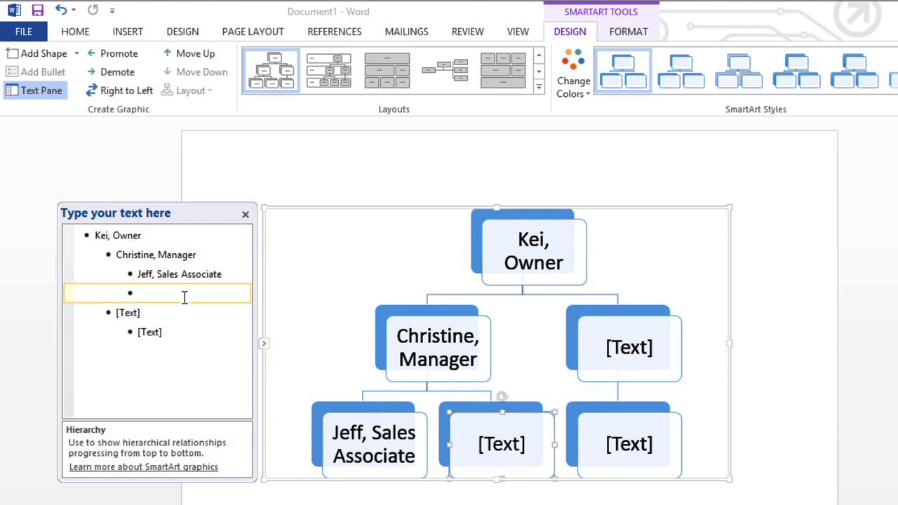
pyautogui.write('Alex, S')
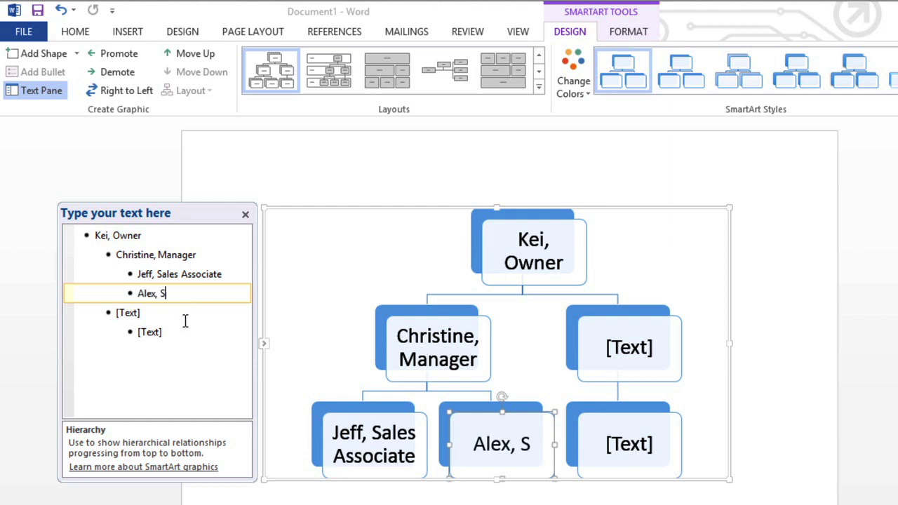
pyautogui.write('ales Associate')
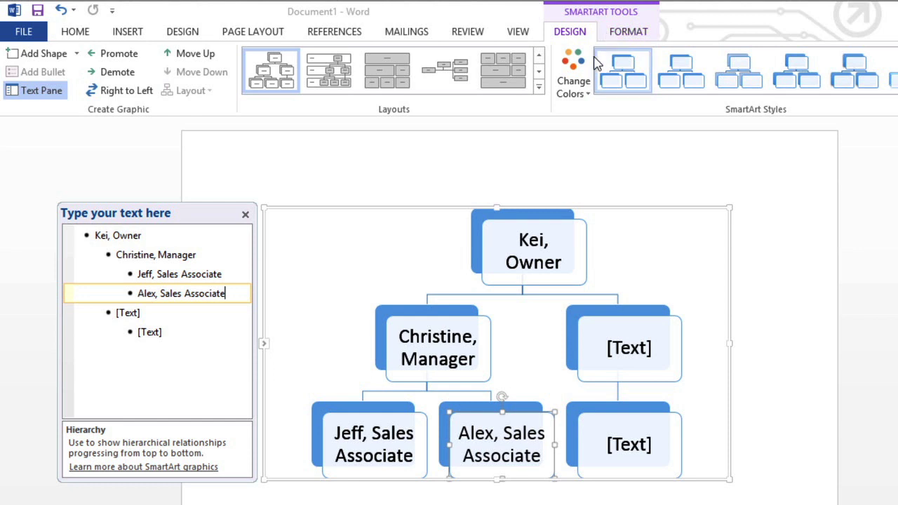
pyautogui.click(482, 337)
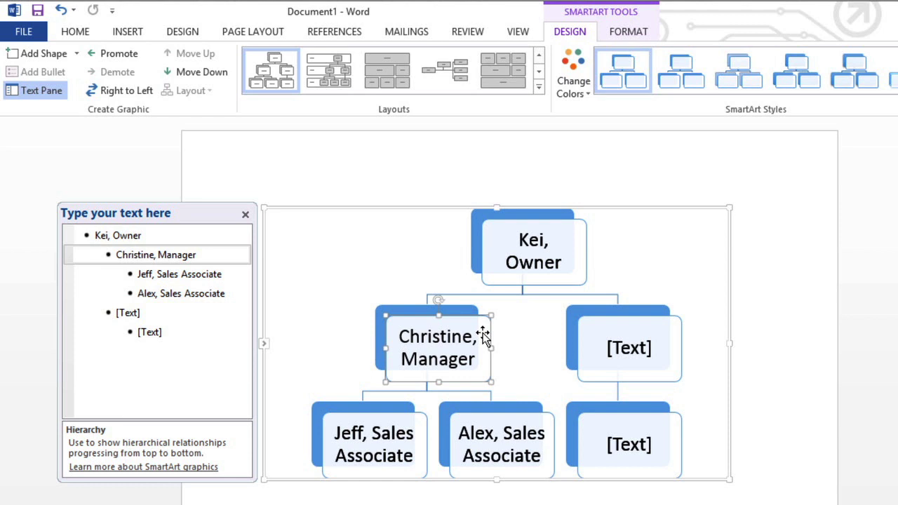
pyautogui.click(76, 54)
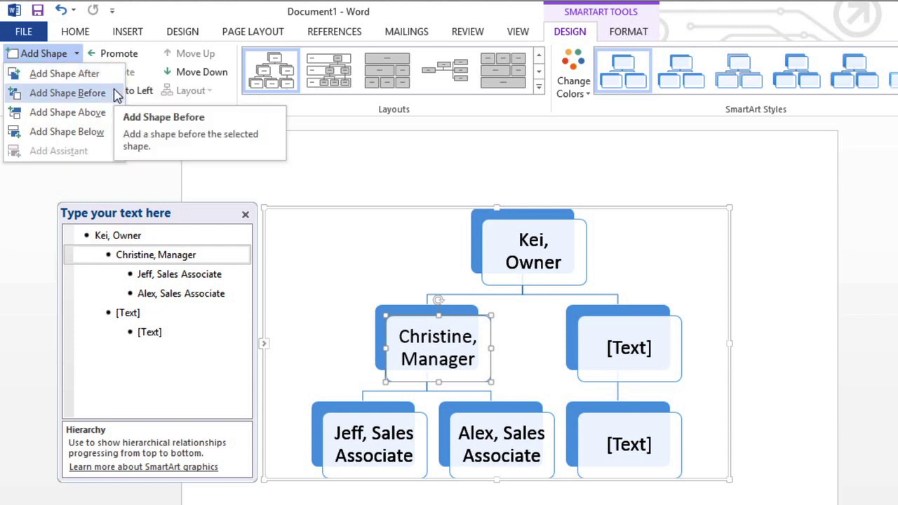
# Enter the assistant's name with 'Office Assistant' as the third sub-entry under the manager
pyautogui.click(116, 137)
pyautogui.write('Kim, Office Assist')
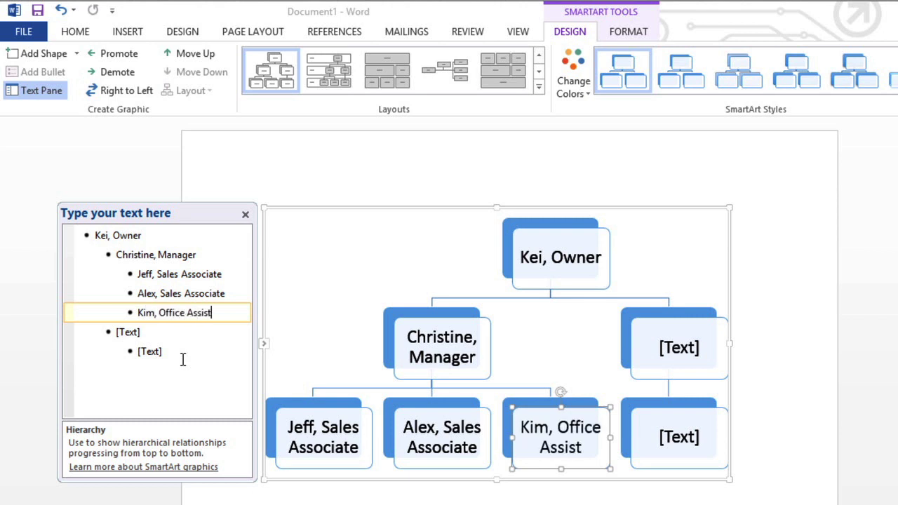
pyautogui.write('ant')
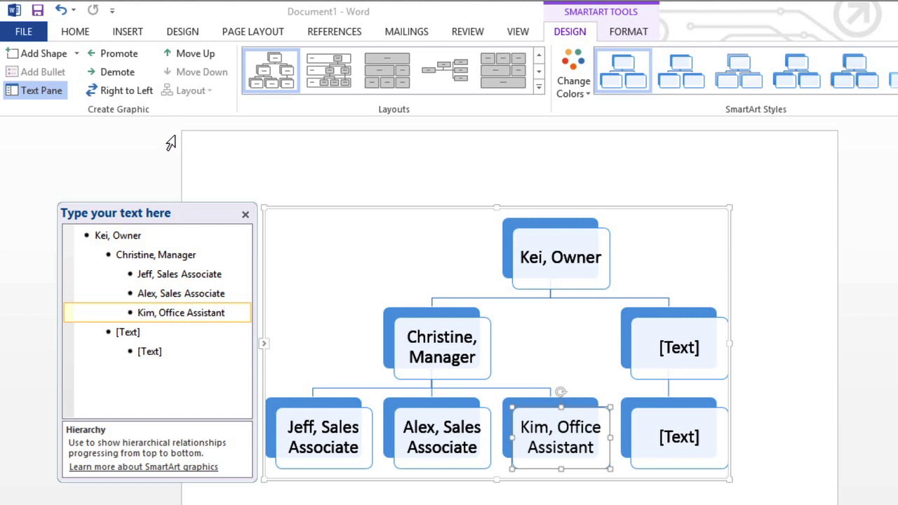
# Promote the Office Assistant entry to sit beside the Manager under the Owner
pyautogui.click(142, 58)
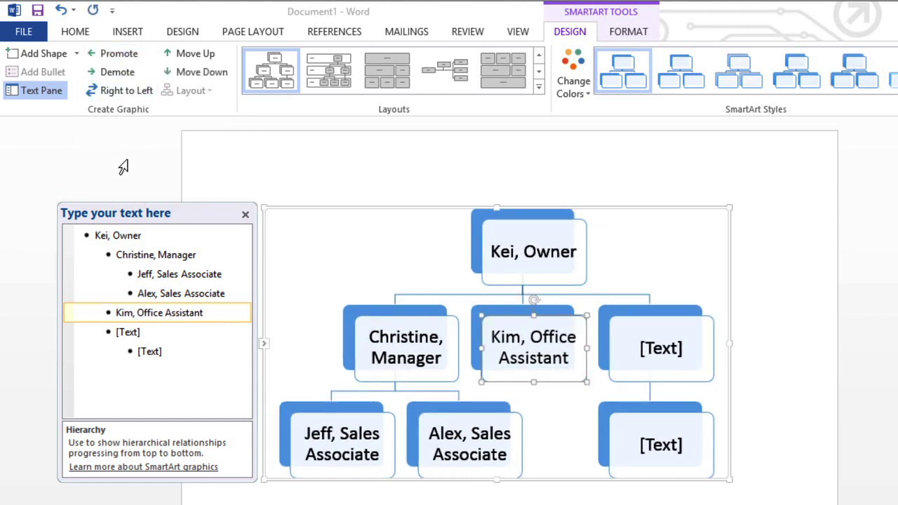
pyautogui.click(111, 318)
pyautogui.press('Tab')
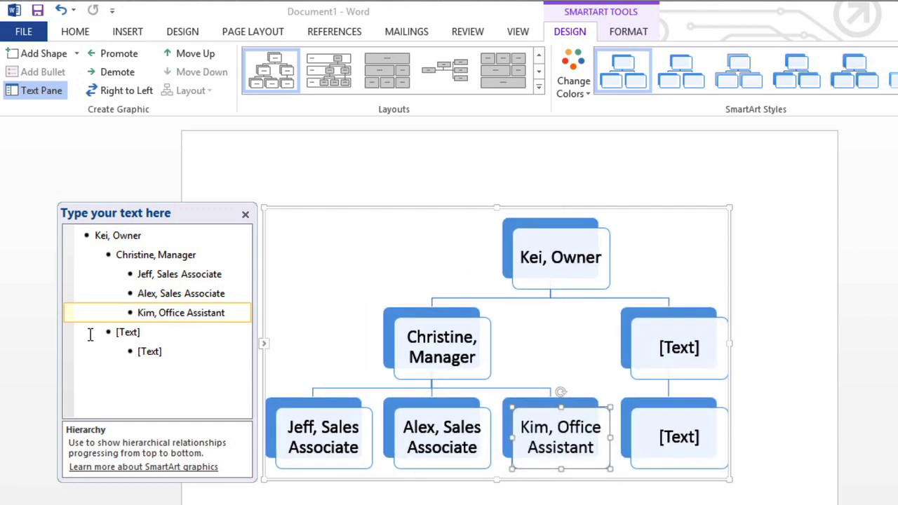
pyautogui.hotkey('shift', 'Tab')
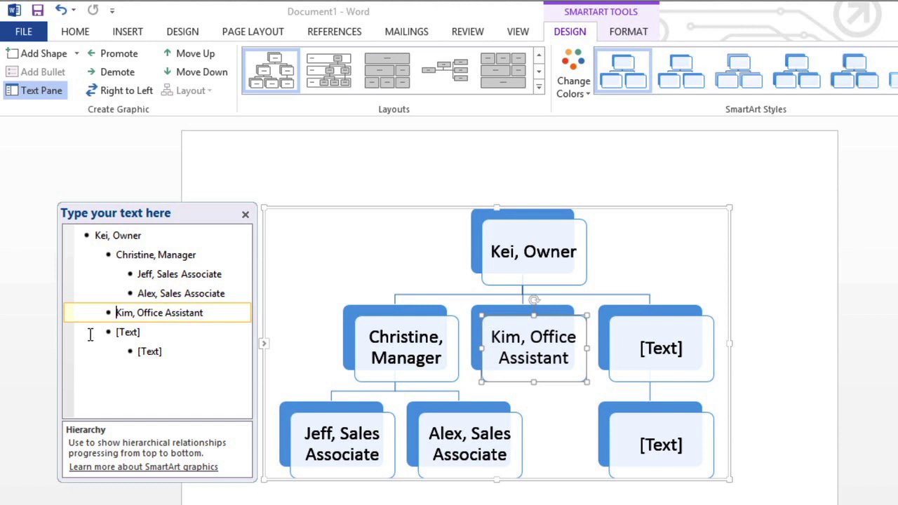
# Delete the empty [Text] placeholder entries from the SmartArt Text Pane
pyautogui.press('Return')
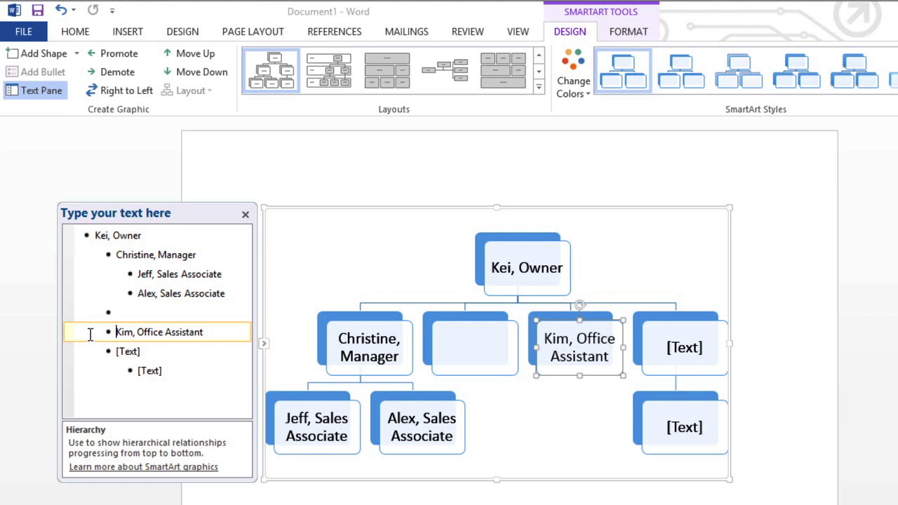
pyautogui.press('BackSpace')
pyautogui.press('BackSpace')
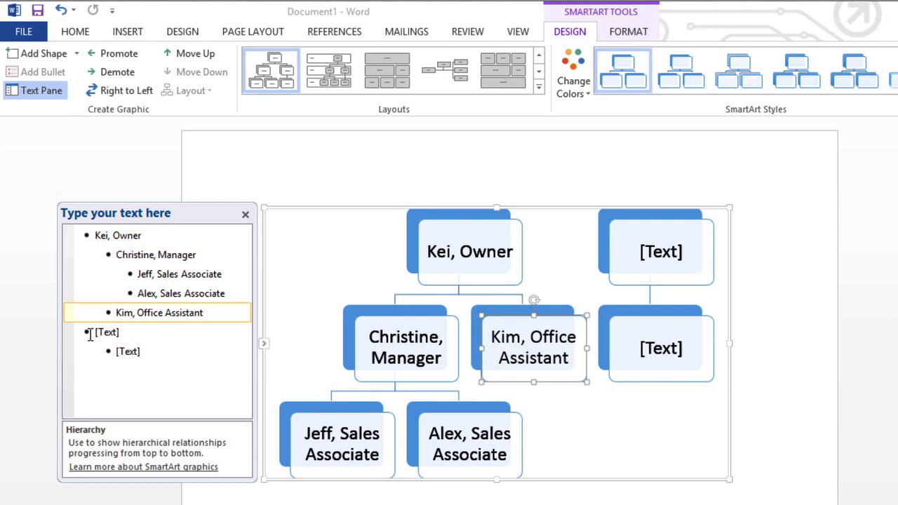
pyautogui.click(90, 333)
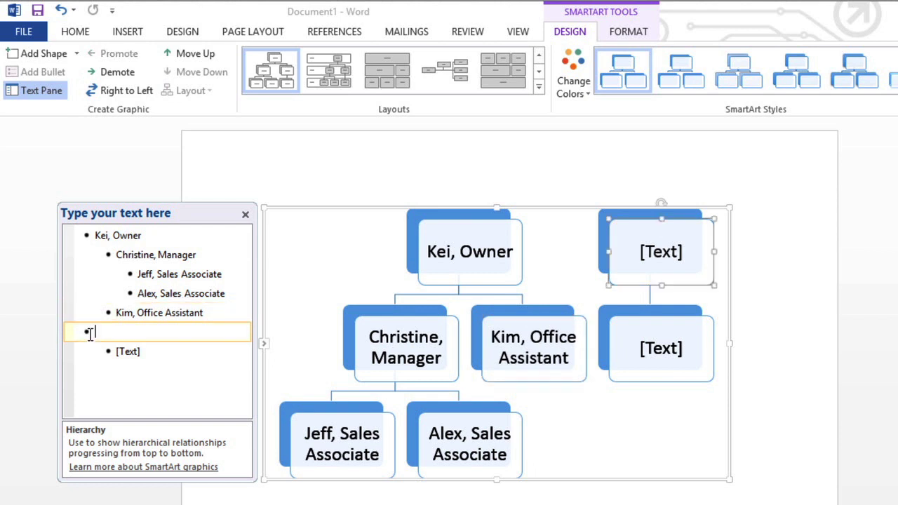
pyautogui.press('BackSpace')
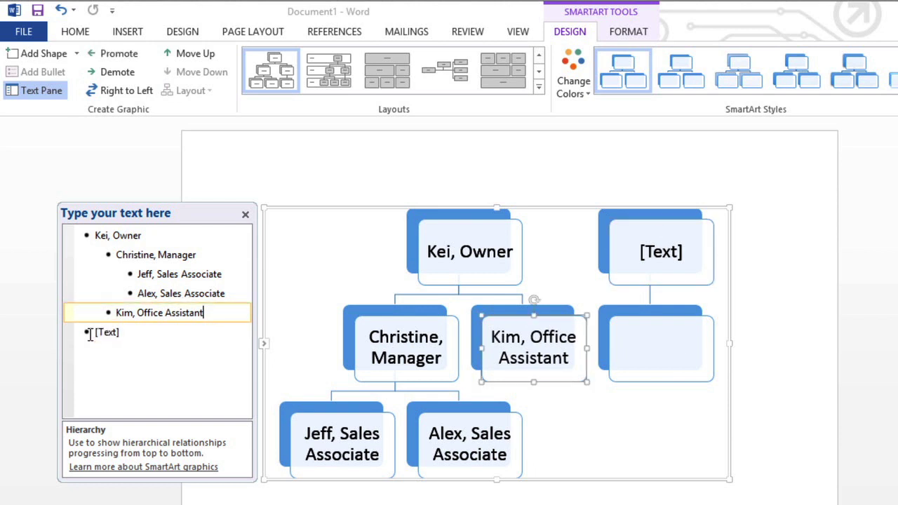
pyautogui.click(90, 333)
pyautogui.press('BackSpace')
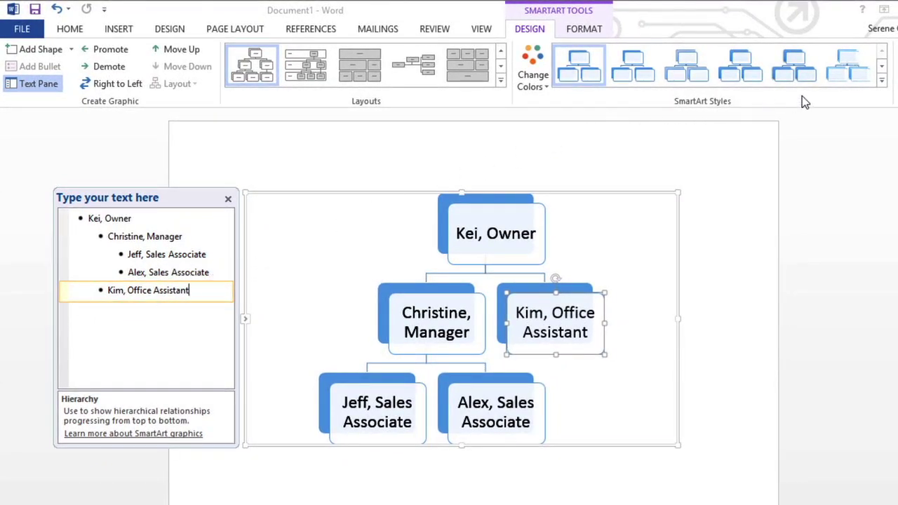
# Apply the Moderate Effect style from the SmartArt Styles gallery to the org chart
pyautogui.click(883, 84)
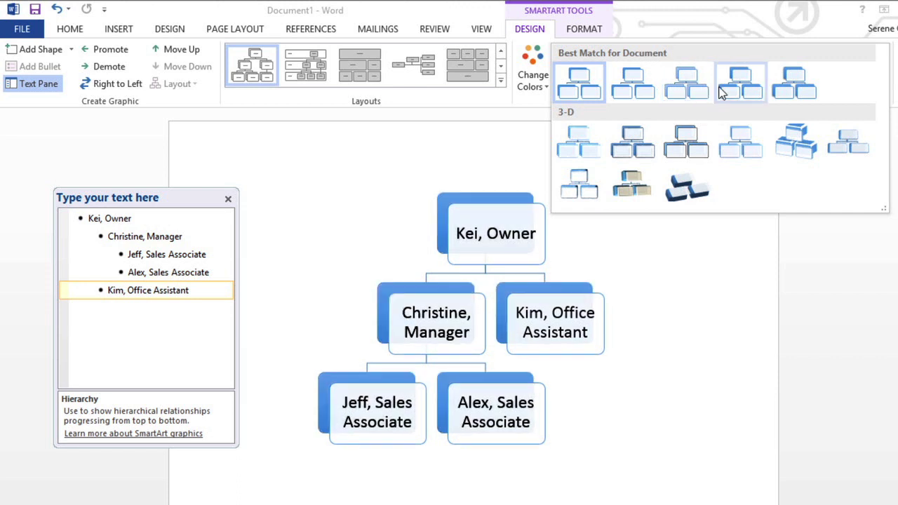
pyautogui.click(722, 93)
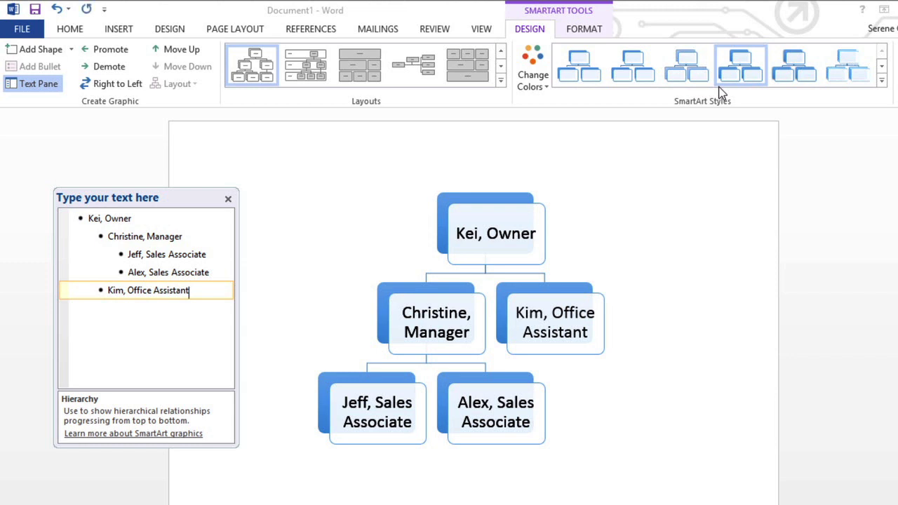
pyautogui.click(544, 85)
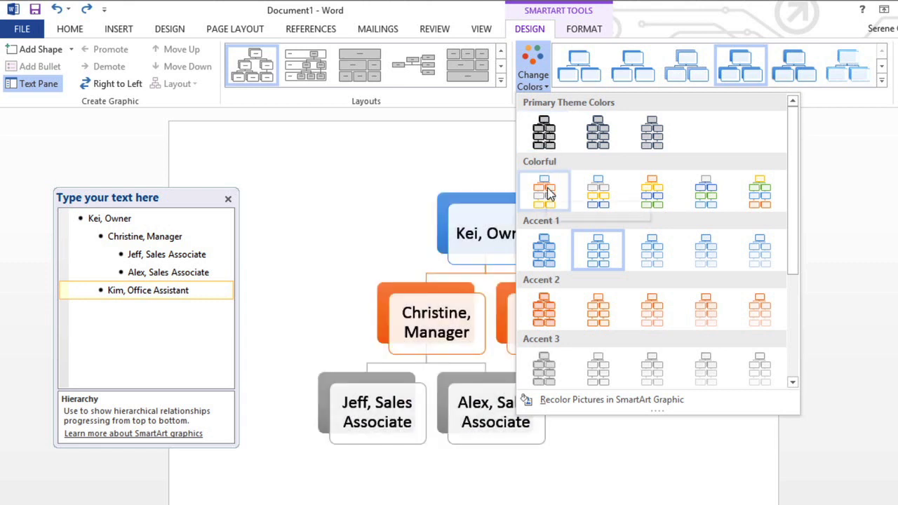
# Recolour the org chart with Colorful Range - Accent Colors 2 to 3
pyautogui.click(592, 195)
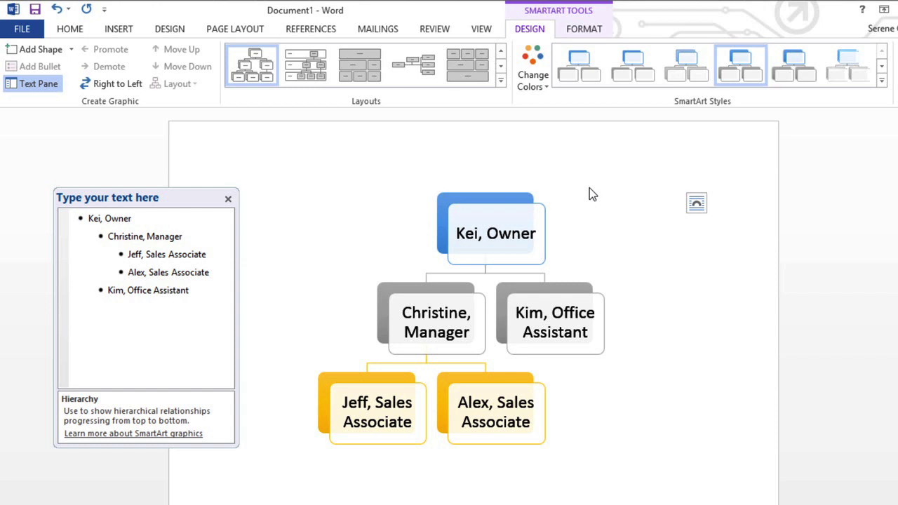
pyautogui.click(589, 189)
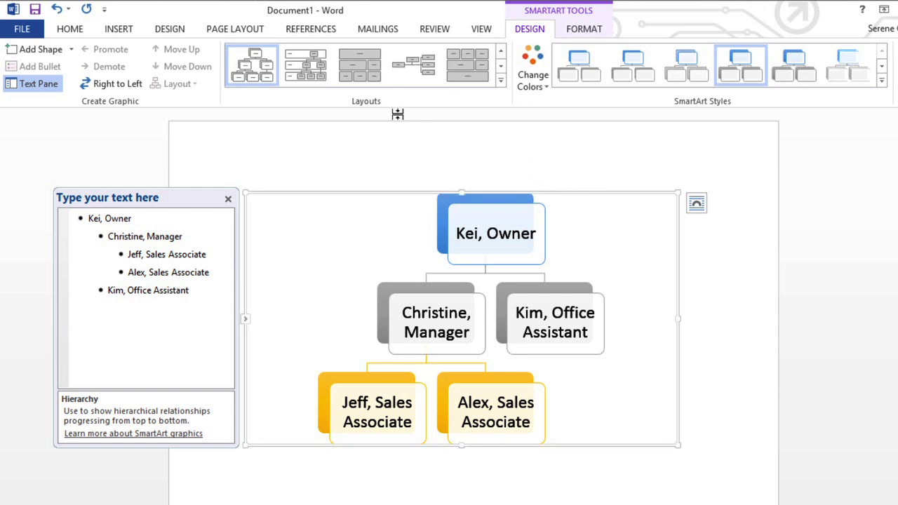
# Change the layout to Table Hierarchy and select both Sales Associate boxes for formatting
pyautogui.click(501, 82)
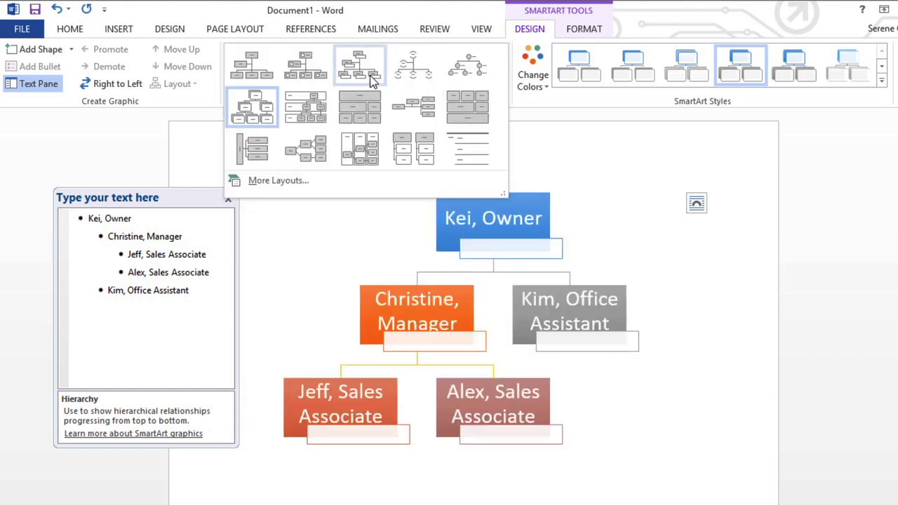
pyautogui.click(369, 107)
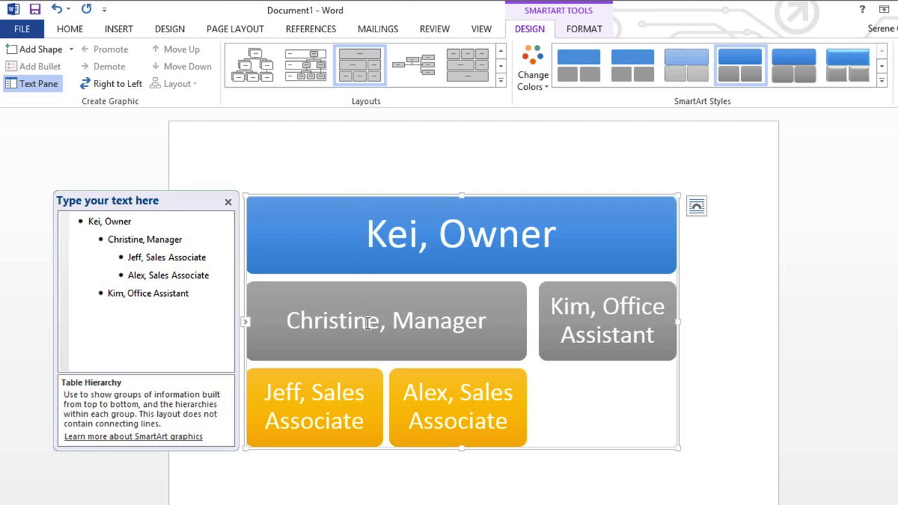
pyautogui.click(373, 397)
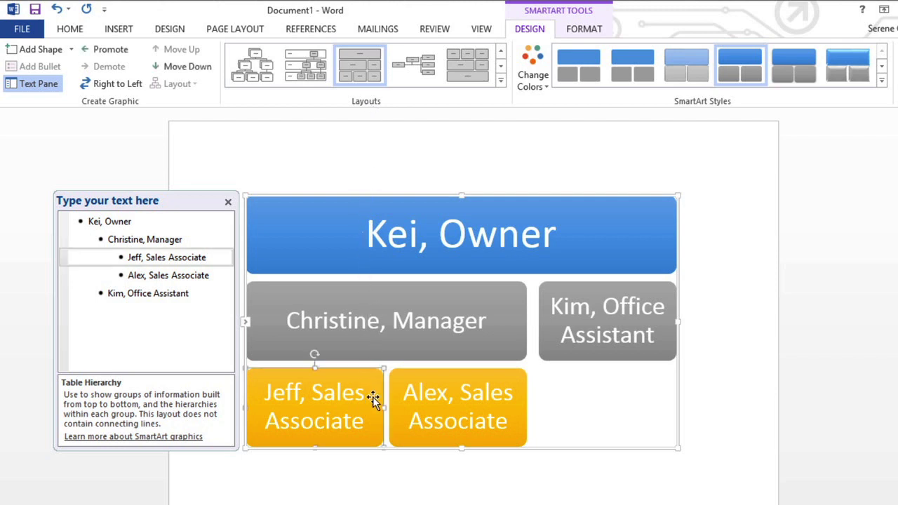
pyautogui.keyDown('ctrl'); pyautogui.click(520, 405); pyautogui.keyUp('ctrl')
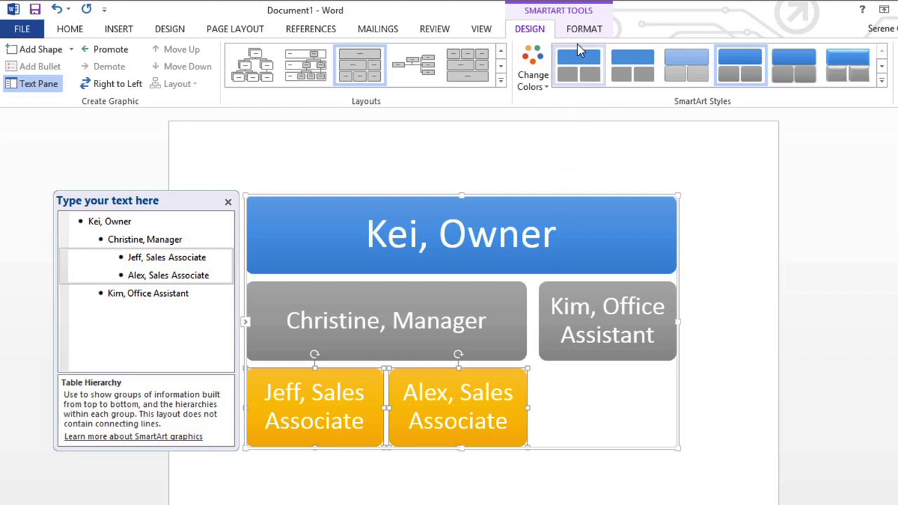
pyautogui.click(579, 31)
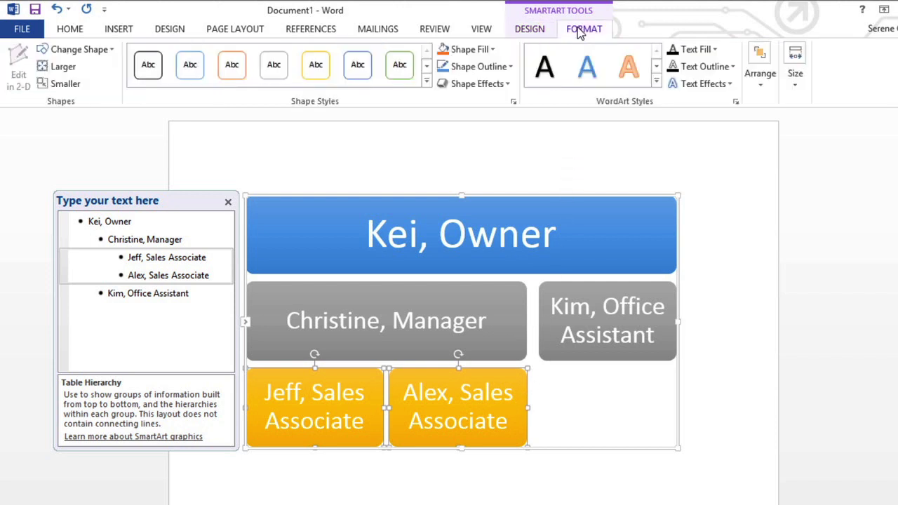